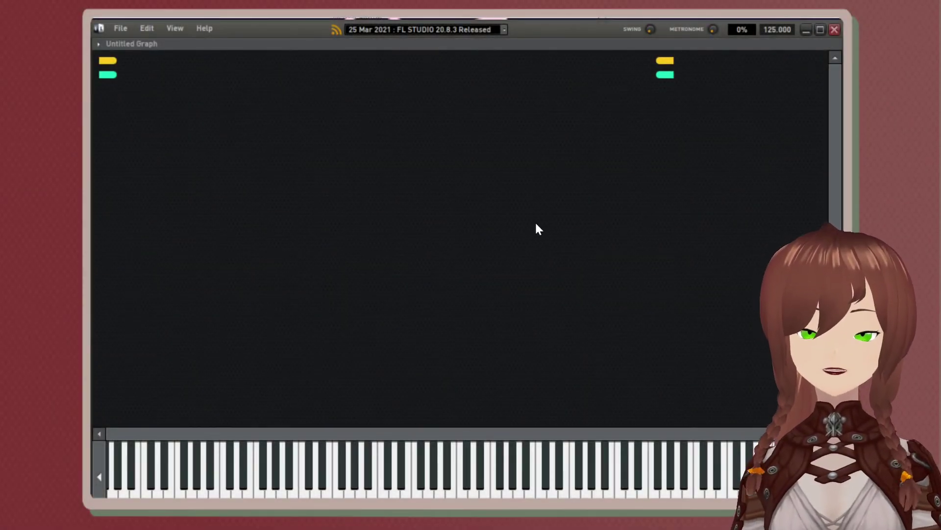
# Step: Set the Preferences input to Microphone and output to CABLE Input, and review the scanned plugins
pyautogui.click(114, 28)
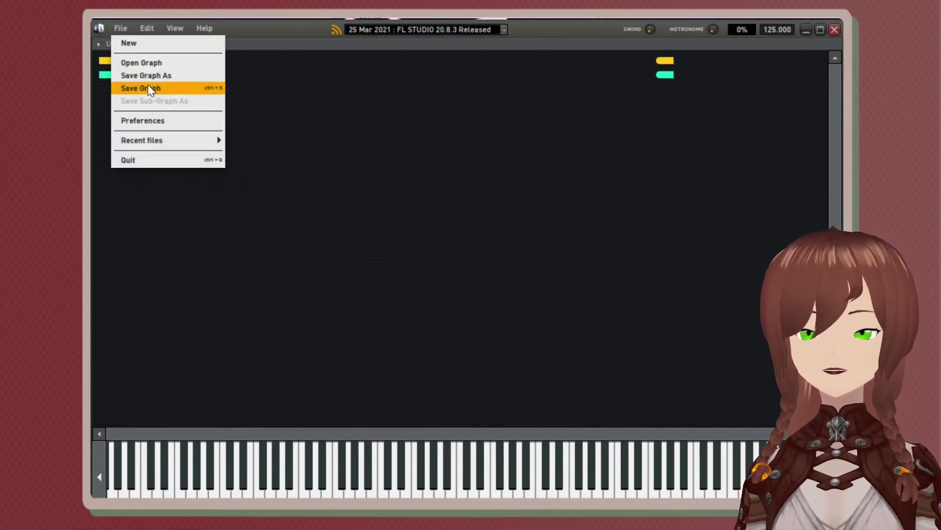
pyautogui.click(160, 126)
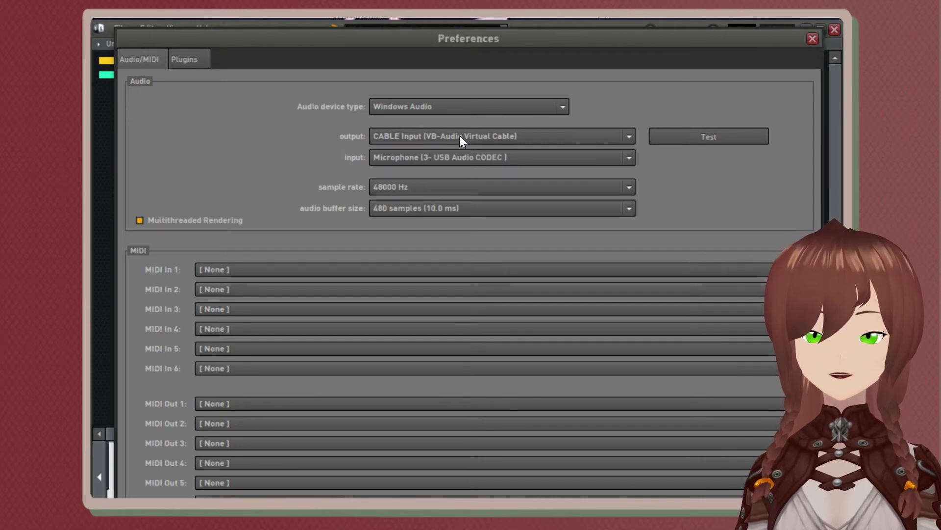
pyautogui.click(189, 59)
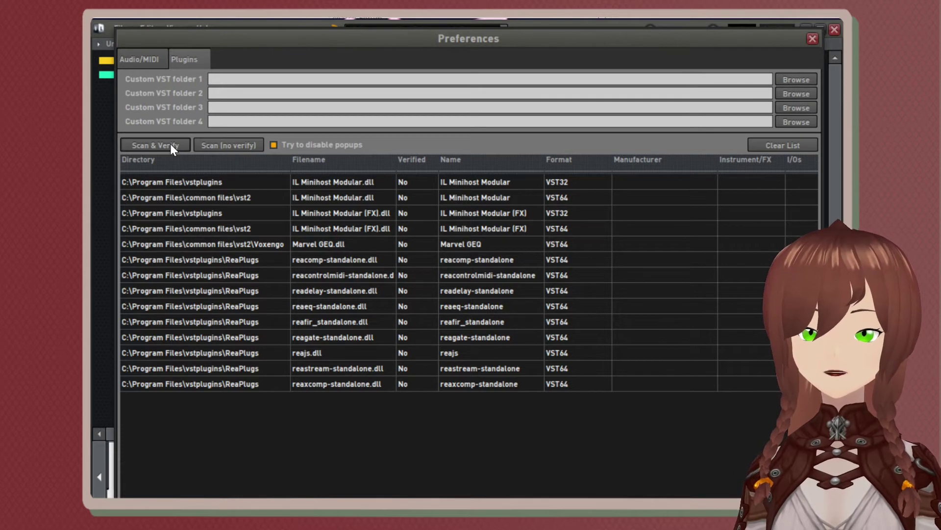
pyautogui.click(812, 40)
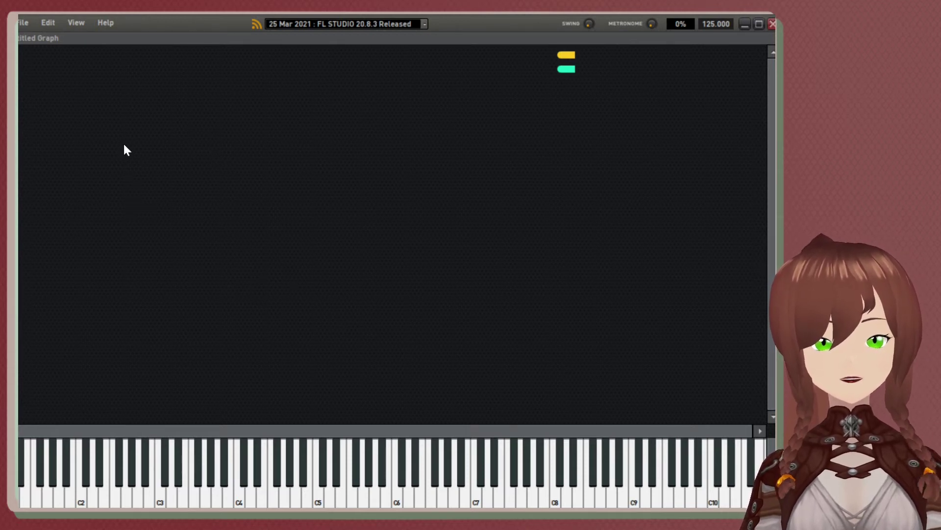
# Step: Add a reafir_standalone node wired from Audio In, with its EQ window moved over the canvas
pyautogui.rightClick(132, 154)
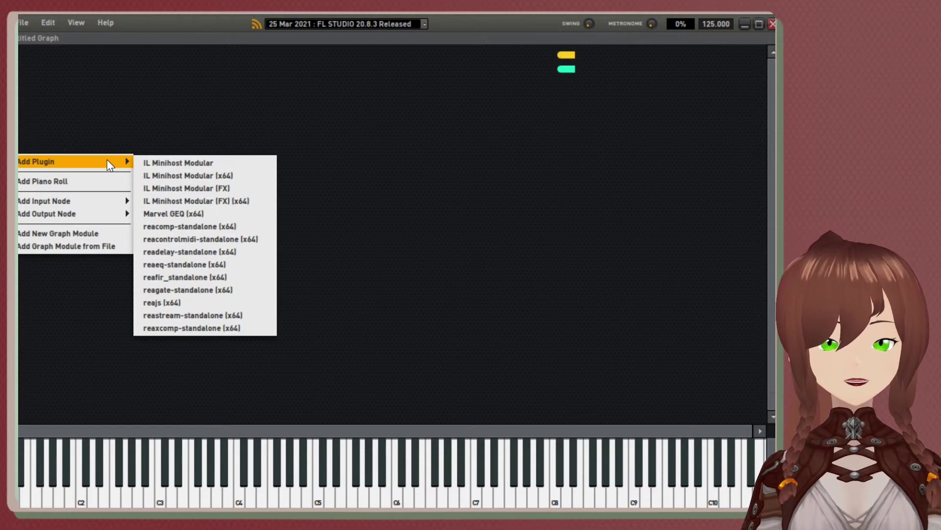
pyautogui.moveTo(70, 161)
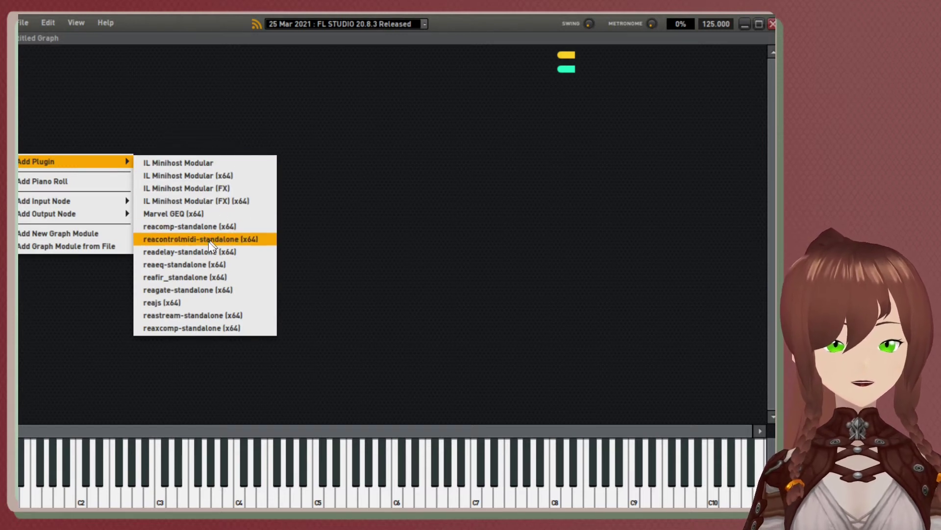
pyautogui.click(177, 278)
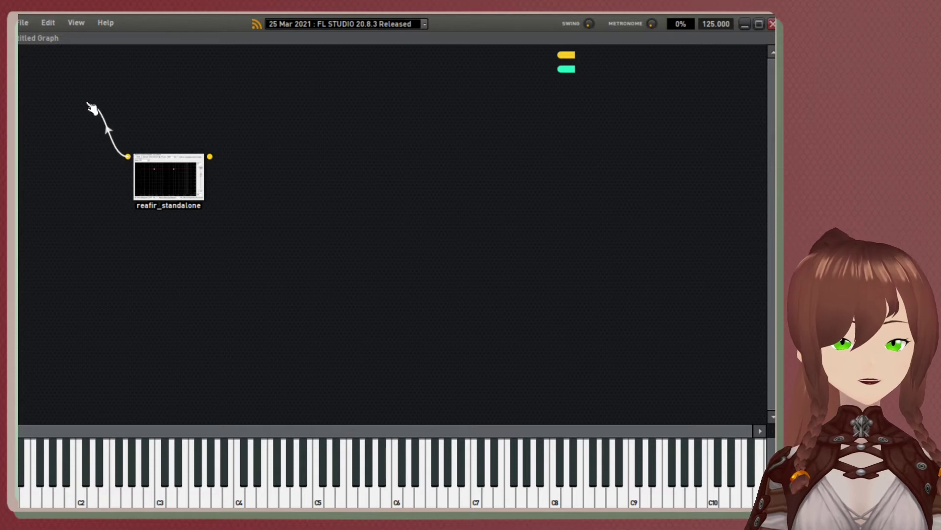
pyautogui.moveTo(83, 98); pyautogui.dragTo(20, 60)
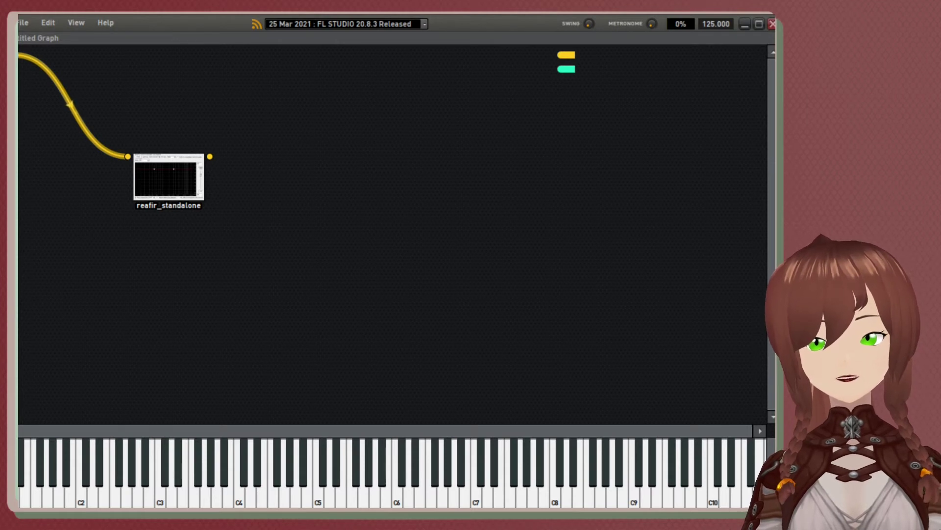
pyautogui.moveTo(326, 221)
pyautogui.mouseDown()
pyautogui.moveTo(530, 153)
pyautogui.moveTo(533, 108)
pyautogui.mouseUp()
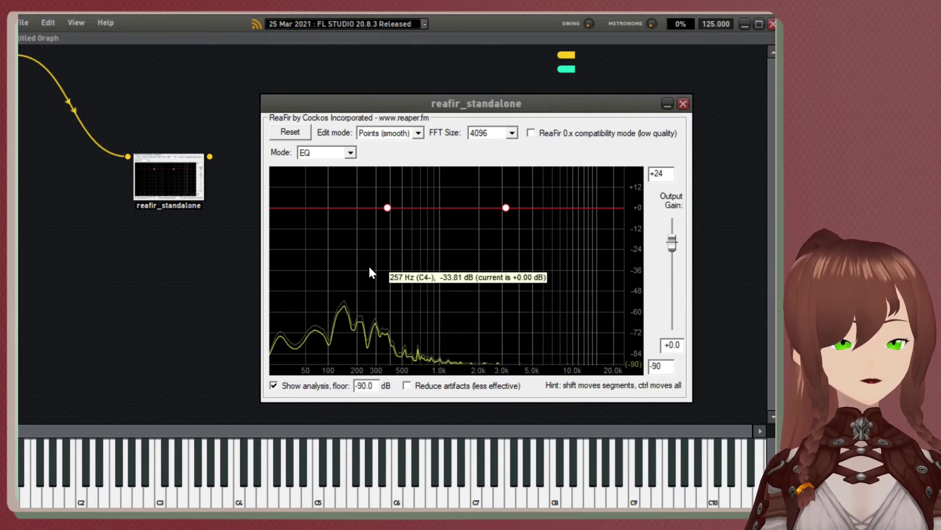
# Step: Set ReaFir to Subtract mode with Precise editing and briefly auto-build a noise profile
pyautogui.click(351, 152)
pyautogui.click(320, 203)
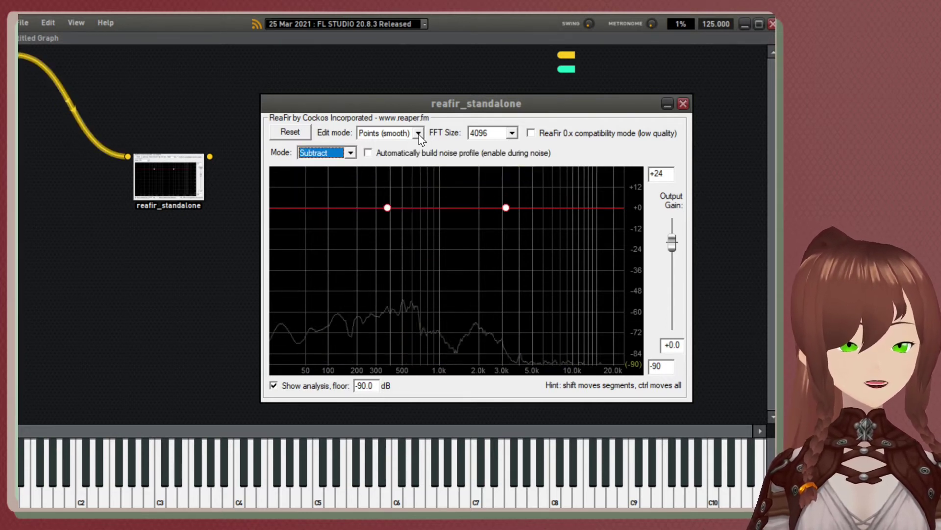
pyautogui.click(418, 135)
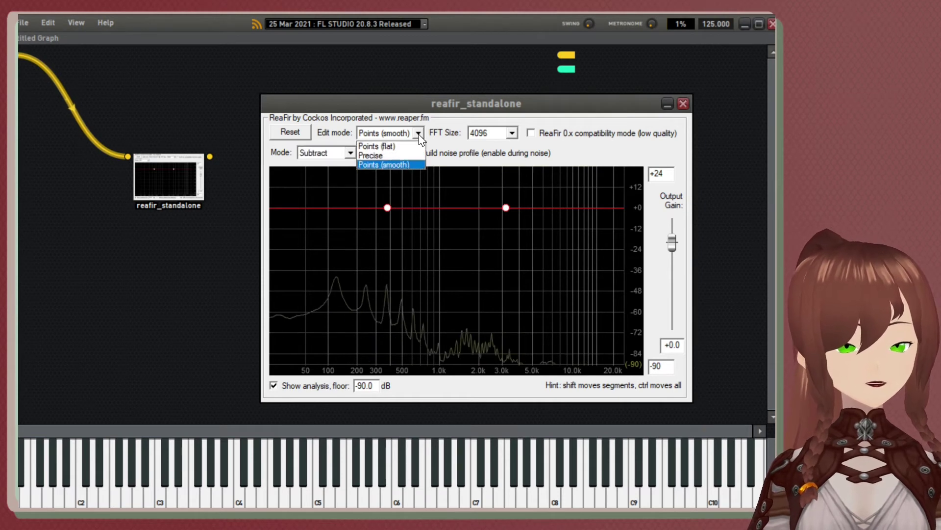
pyautogui.click(379, 155)
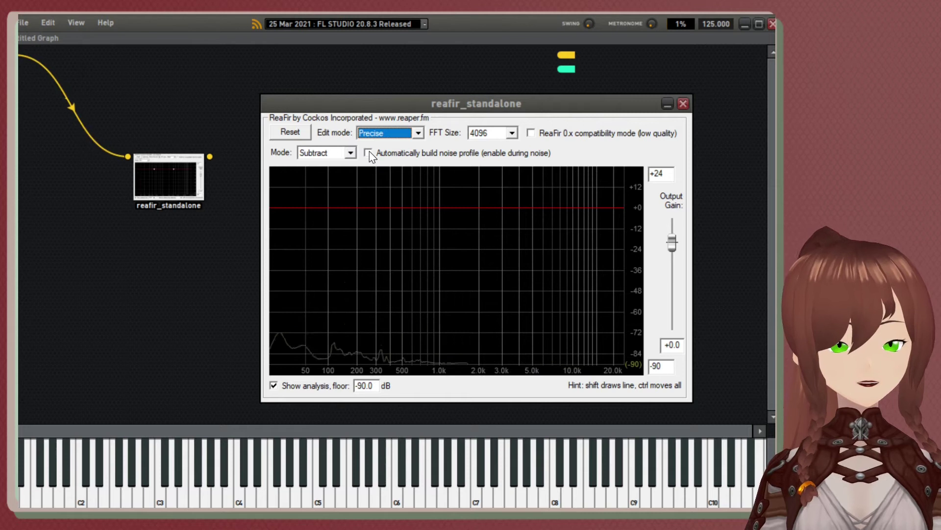
pyautogui.click(368, 152)
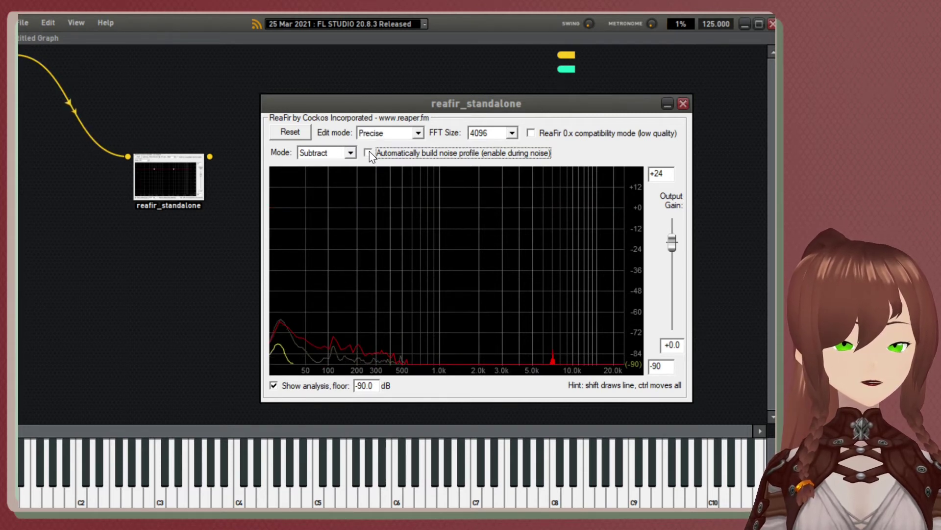
pyautogui.click(368, 152)
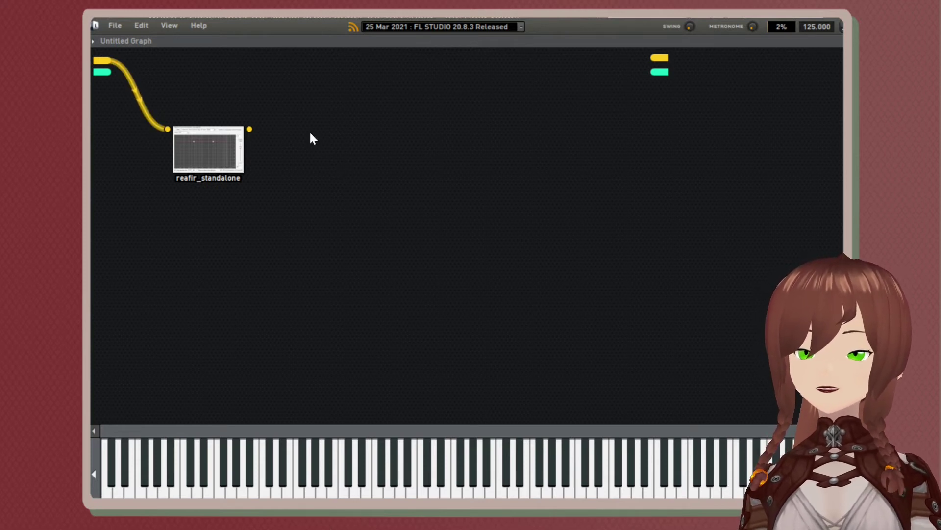
# Step: Add reagate-standalone, connect ReaFir Audio Out 1 to its Audio In 1, and open it
pyautogui.rightClick(318, 150)
pyautogui.moveTo(220, 157)
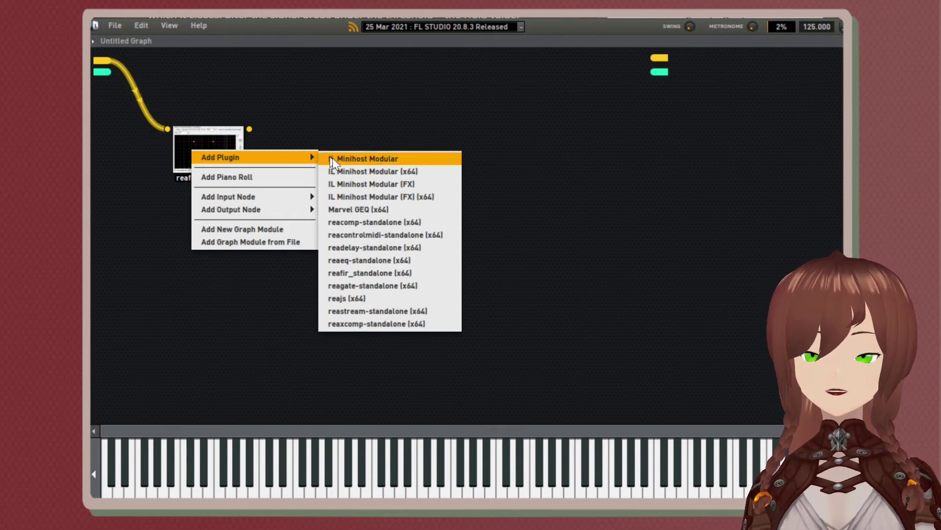
pyautogui.click(351, 286)
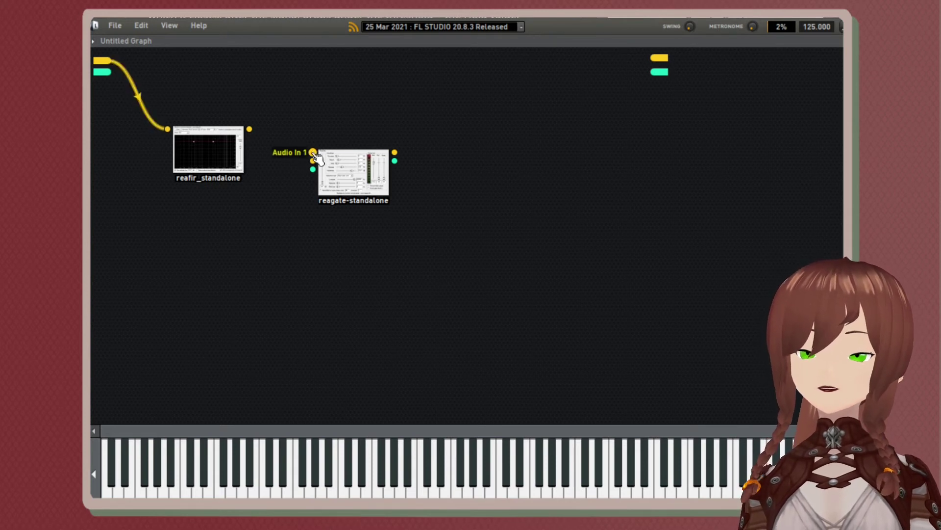
pyautogui.moveTo(315, 156); pyautogui.dragTo(261, 138)
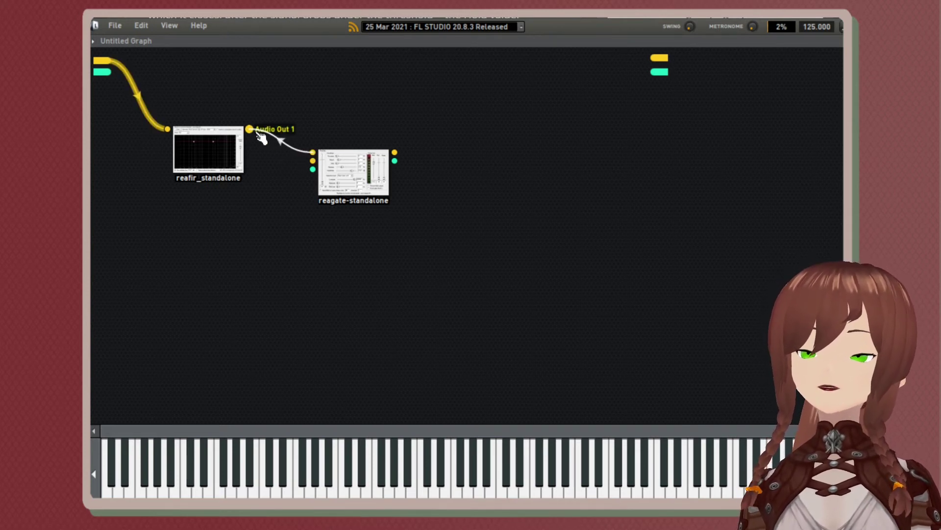
pyautogui.moveTo(259, 139); pyautogui.dragTo(250, 131)
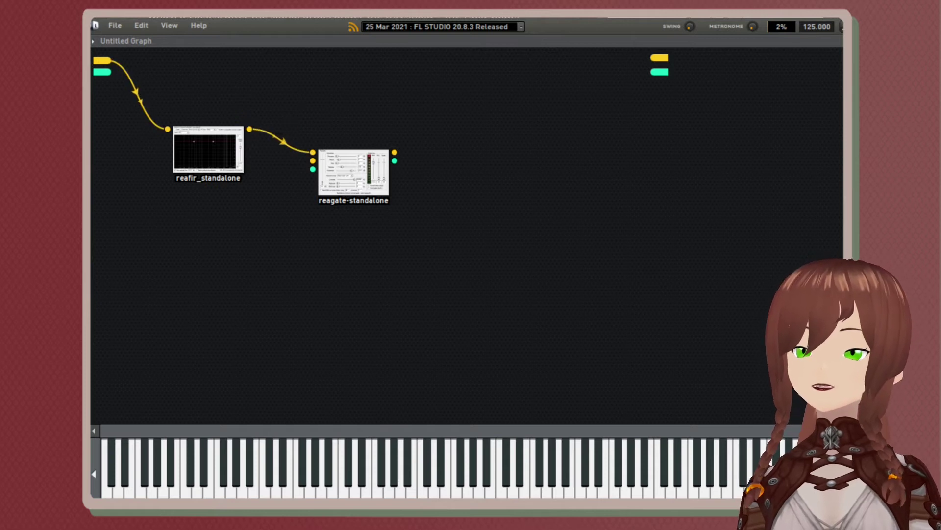
pyautogui.click(354, 172)
# Step: Bring the ReaGate window into view and set its Hold slider to 23 ms
pyautogui.moveTo(232, 217)
pyautogui.mouseDown()
pyautogui.moveTo(736, 169)
pyautogui.moveTo(678, 166)
pyautogui.mouseUp()
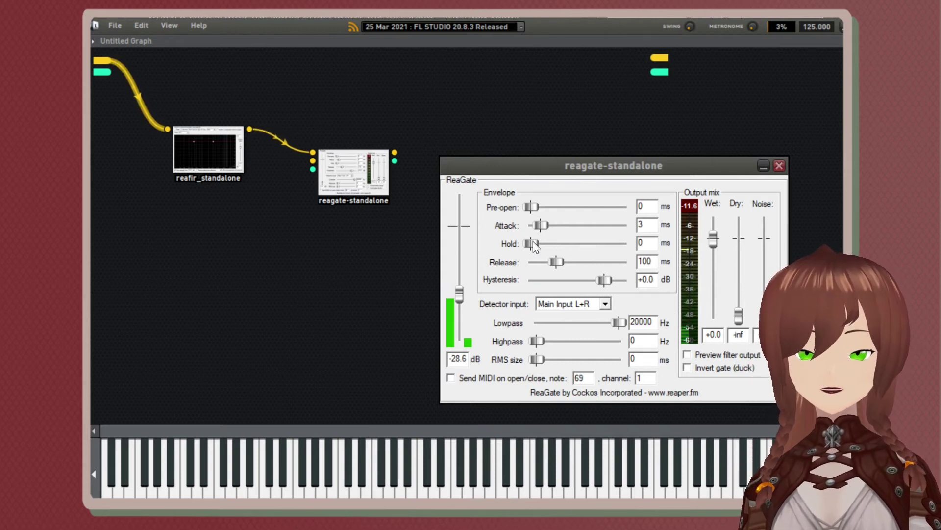
pyautogui.moveTo(531, 241); pyautogui.dragTo(549, 242)
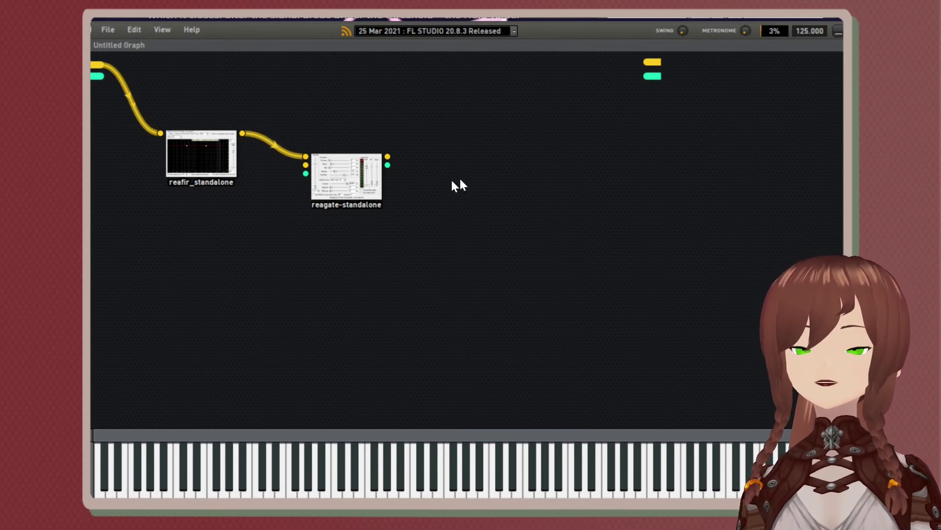
# Step: Add a second reafir_standalone as an EQ and place a curve point near 380 Hz
pyautogui.rightClick(439, 185)
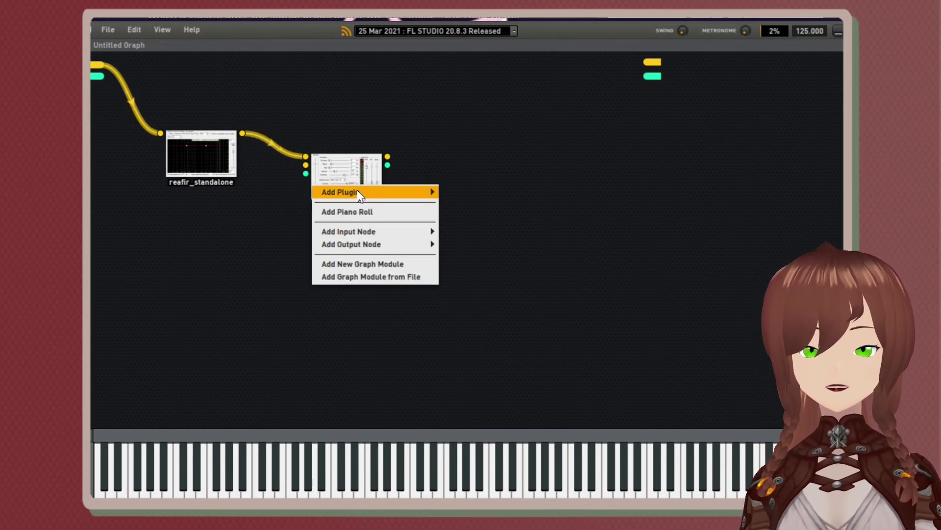
pyautogui.click(487, 308)
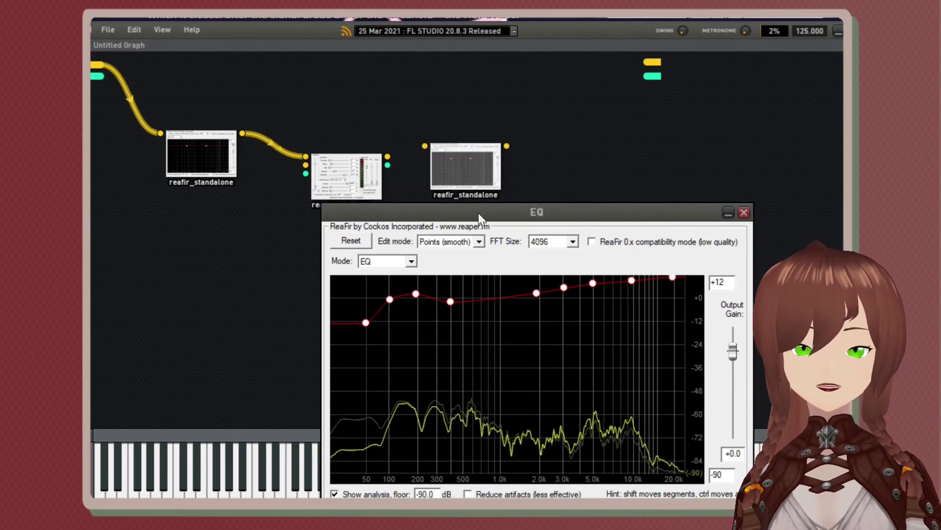
pyautogui.moveTo(479, 215); pyautogui.dragTo(471, 189)
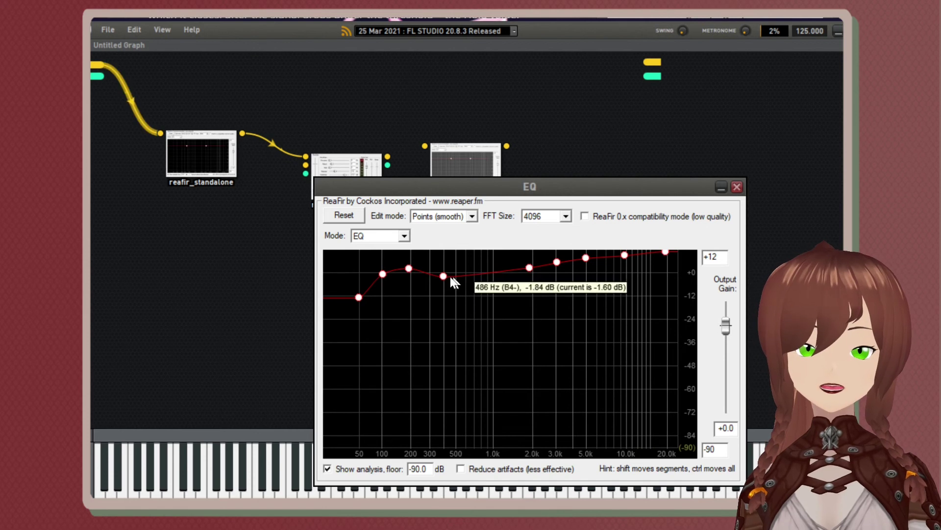
pyautogui.click(443, 277)
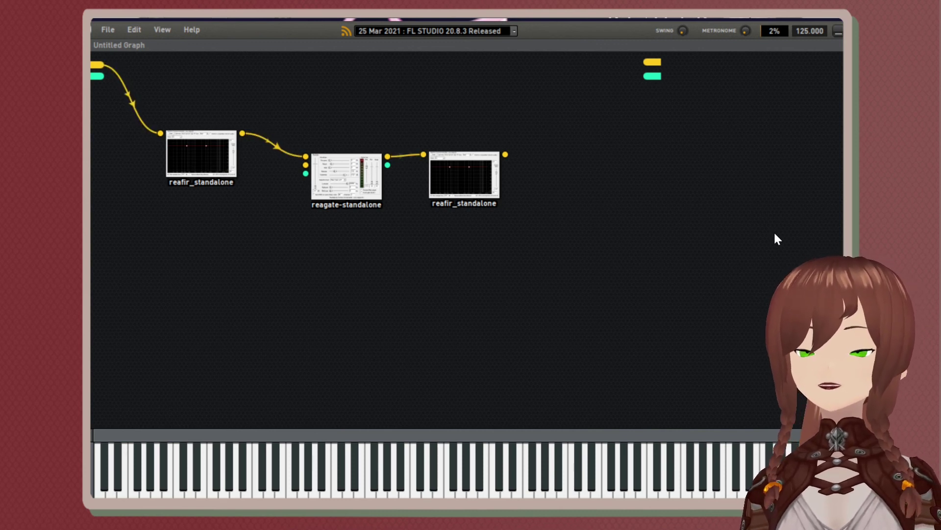
# Step: Add a reacomp-standalone node and move its Compression window to the screen centre
pyautogui.rightClick(539, 178)
pyautogui.moveTo(471, 186)
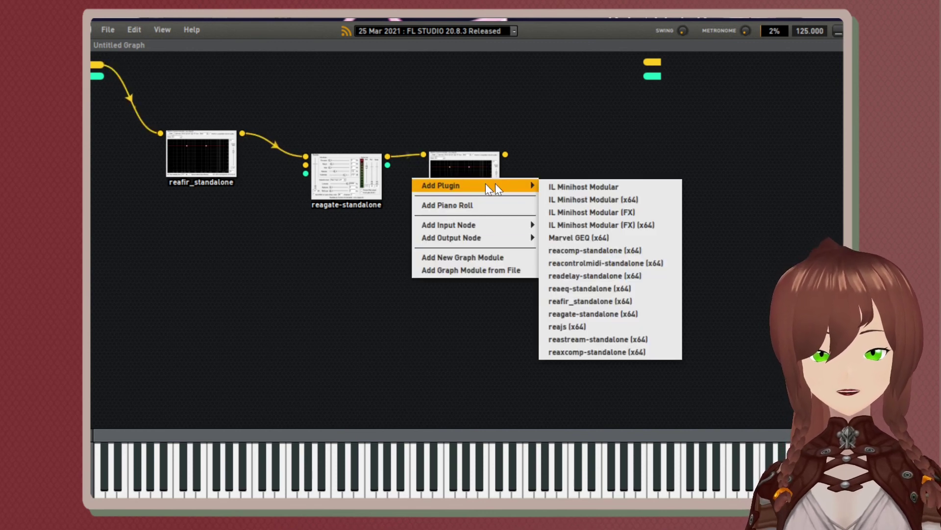
pyautogui.click(595, 251)
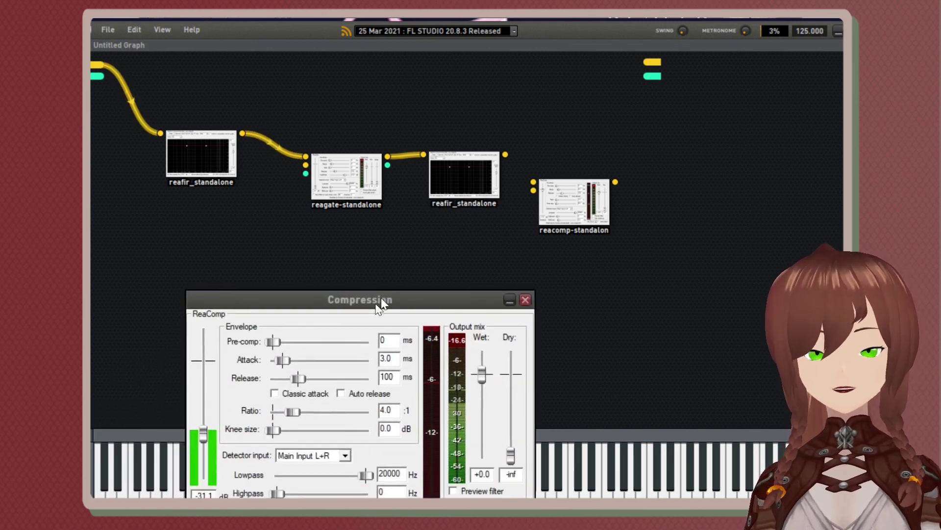
pyautogui.moveTo(408, 298); pyautogui.dragTo(438, 203)
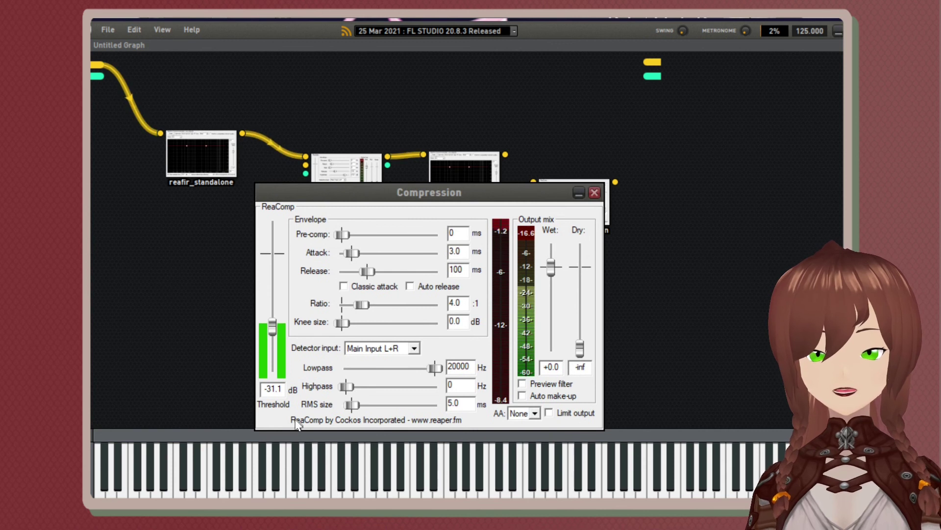